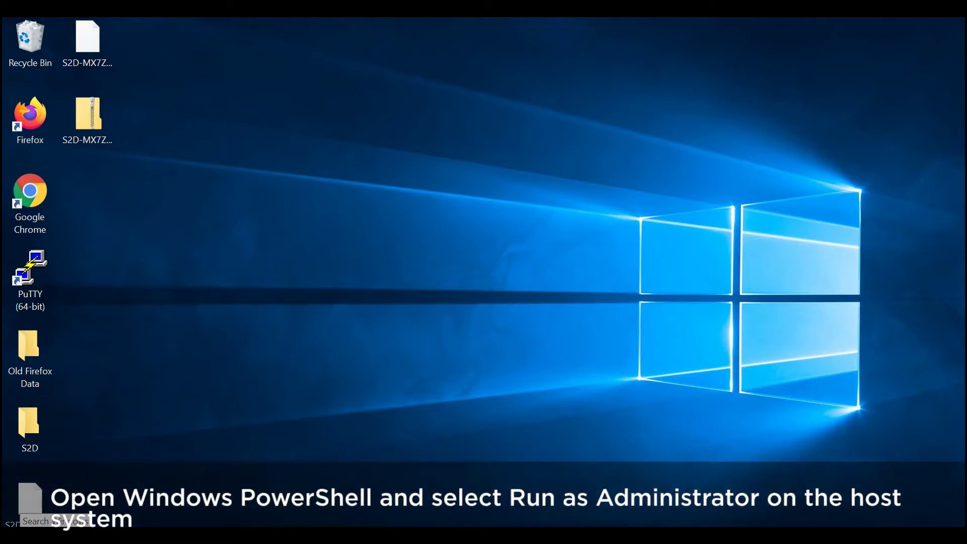
Launch Windows PowerShell ISE as administrator from the Start search, approving the UAC prompt
{"action": "left_click", "coordinate": [53, 521]}
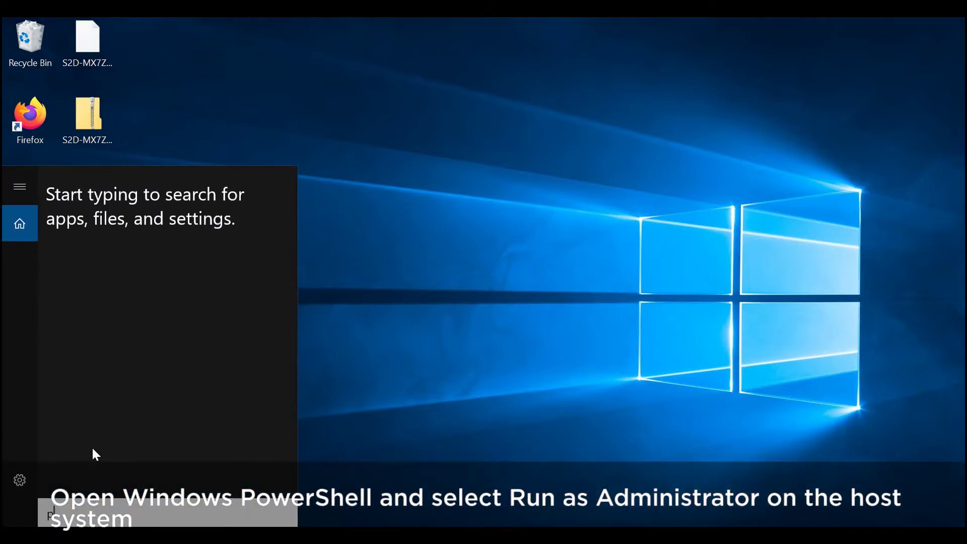
{"action": "type", "text": "power"}
{"action": "right_click", "coordinate": [129, 307]}
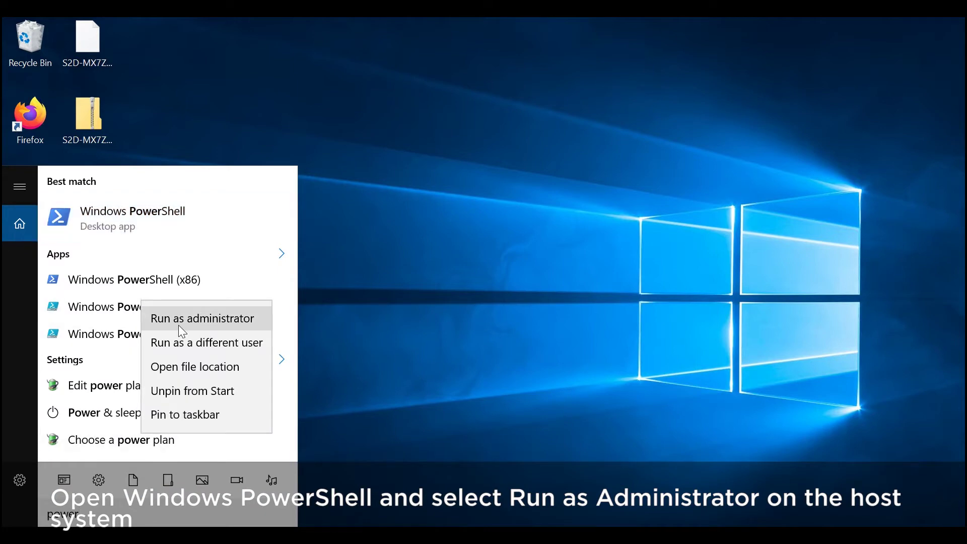
{"action": "left_click", "coordinate": [183, 317]}
{"action": "left_click", "coordinate": [409, 371]}
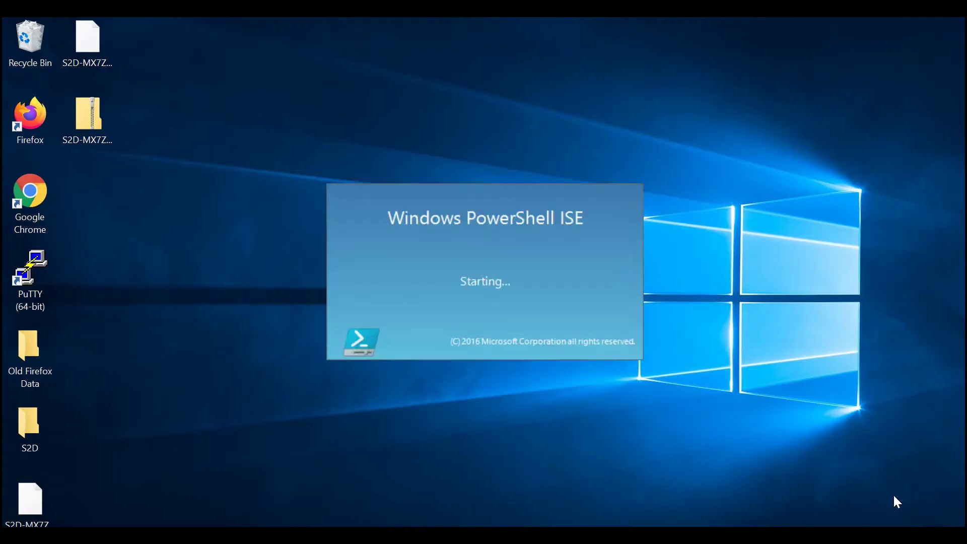
{"action": "type", "text": "Get-W"}
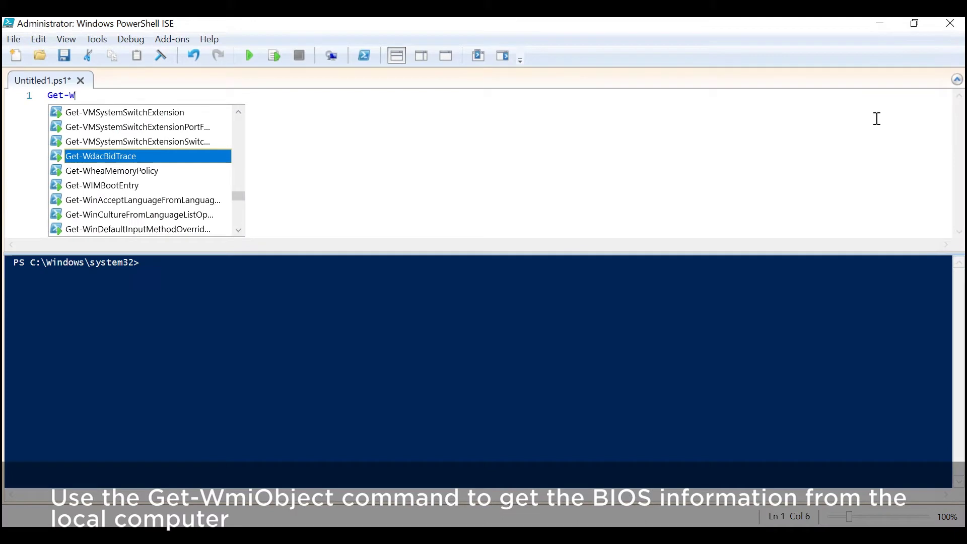
Run the Win32_Bios query selecting Manufacturer, PSComputerName and SerialNumber, then begin line 2
{"action": "key", "text": "Tab"}
{"action": "type", "text": "-class WinBIOS"}
{"action": "key", "text": "BackSpace"}
{"action": "key", "text": "BackSpace"}
{"action": "key", "text": "BackSpace"}
{"action": "type", "text": "ios | Select="}
{"action": "key", "text": "BackSpace"}
{"action": "type", "text": "-O"}
{"action": "key", "text": "Tab"}
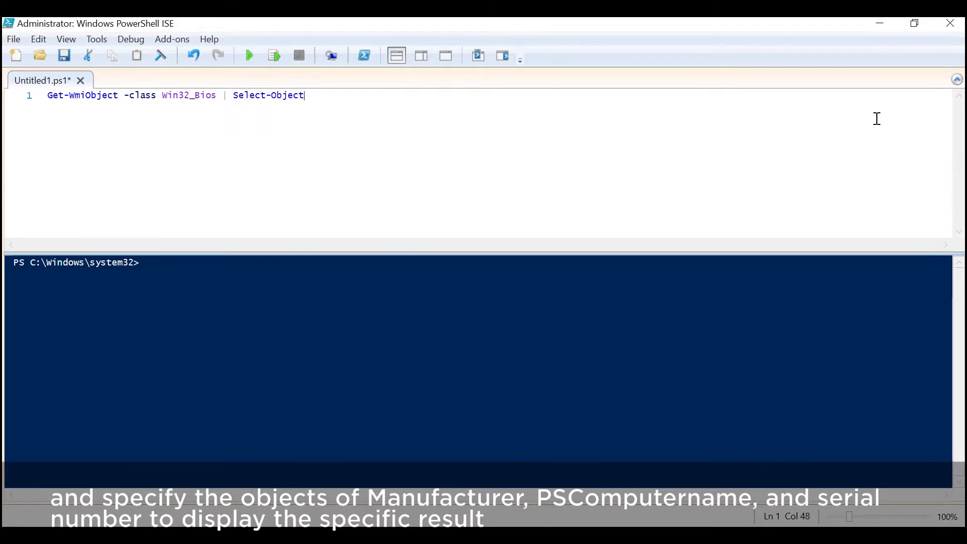
{"action": "type", "text": "Manufacturer, P"}
{"action": "type", "text": "SCom"}
{"action": "type", "text": "puterName, SerialNumber"}
{"action": "left_click", "coordinate": [250, 56]}
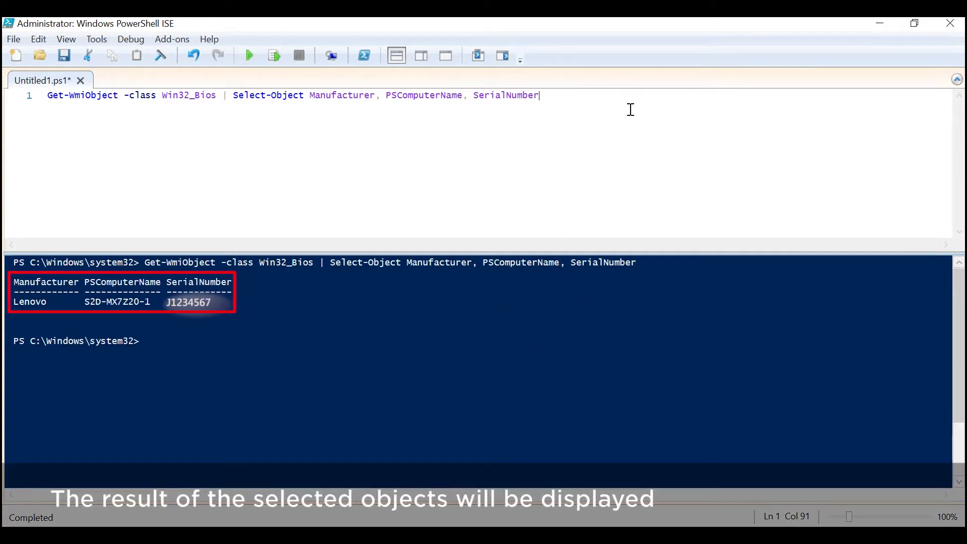
{"action": "key", "text": "Return"}
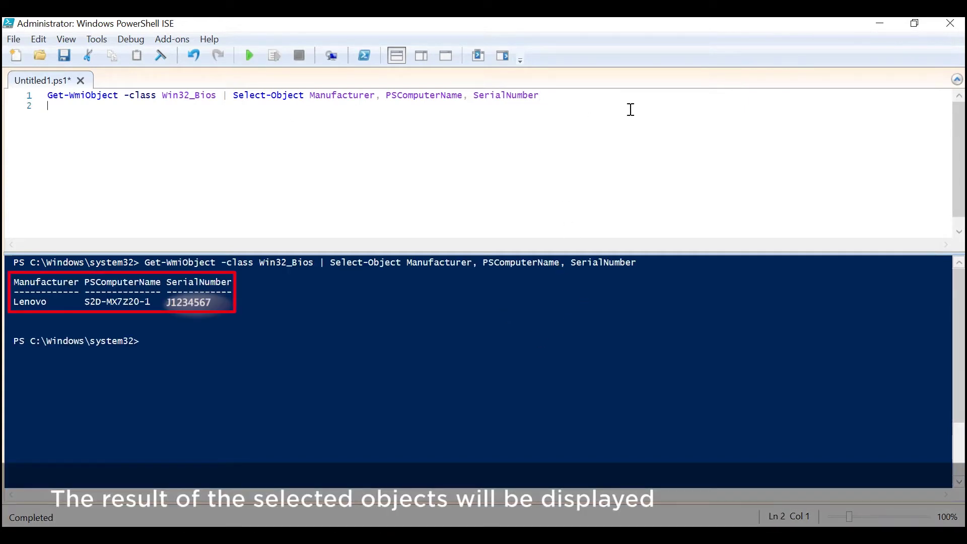
Paste the Get-ADComputer | Foreach-Object Get-CimInstance Win32_Bios serial-number command onto line 2
{"action": "key", "text": "ctrl+v"}
{"action": "left_click", "coordinate": [99, 105]}
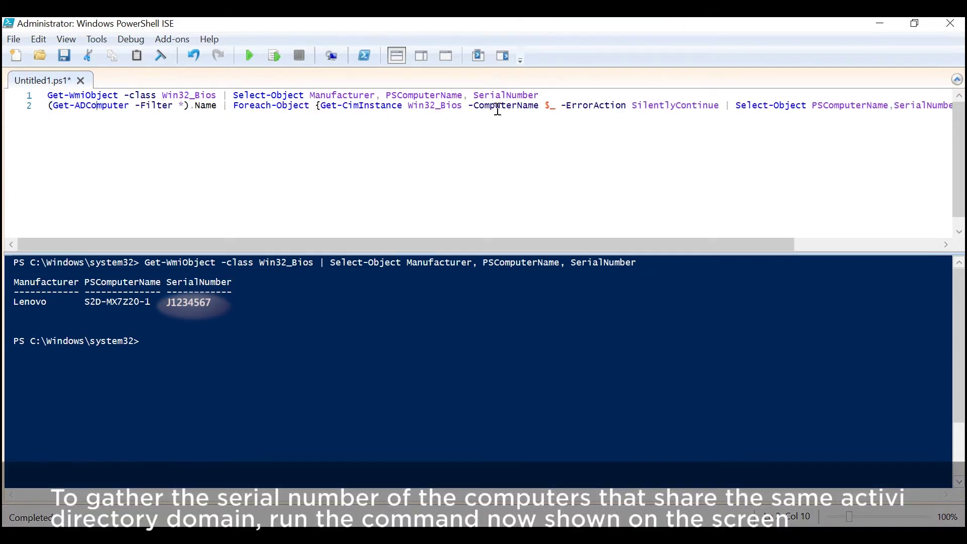
{"action": "mouse_move", "coordinate": [789, 243]}
{"action": "left_mouse_down"}
{"action": "mouse_move", "coordinate": [838, 248]}
{"action": "mouse_move", "coordinate": [813, 247]}
{"action": "left_mouse_up"}
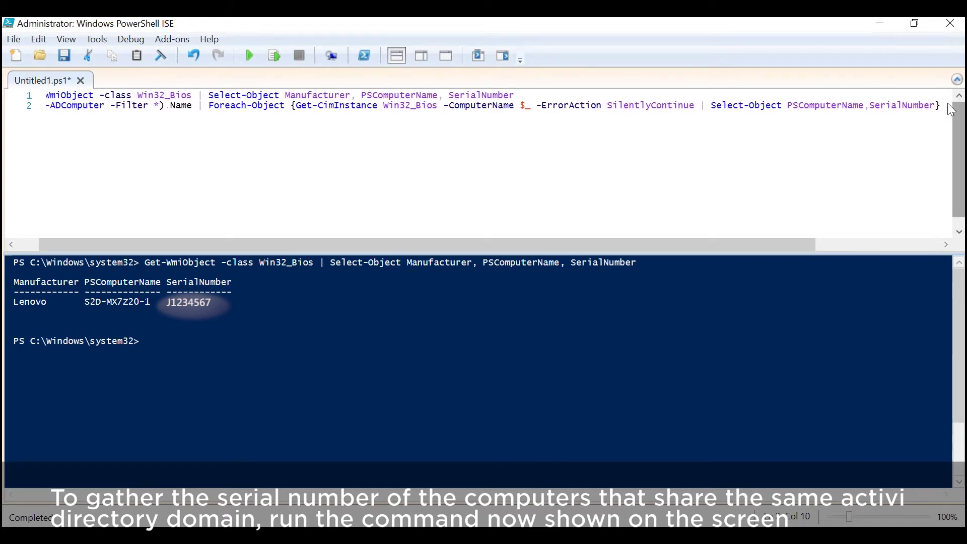